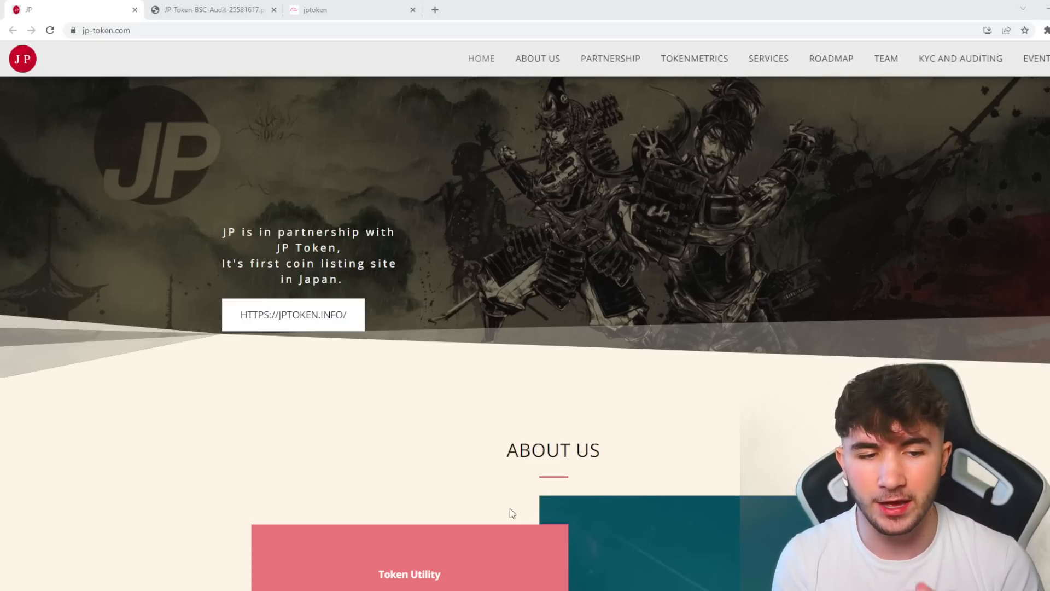
scroll(510, 508, "down", 3)
scroll(461, 421, "down", 1)
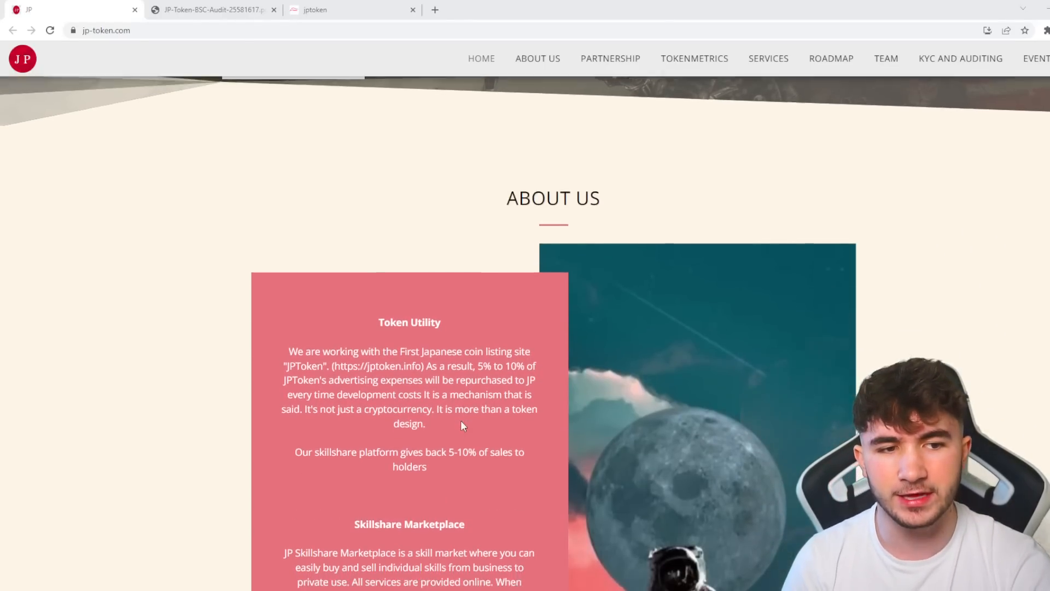
scroll(461, 421, "down", 1)
scroll(431, 305, "down", 2)
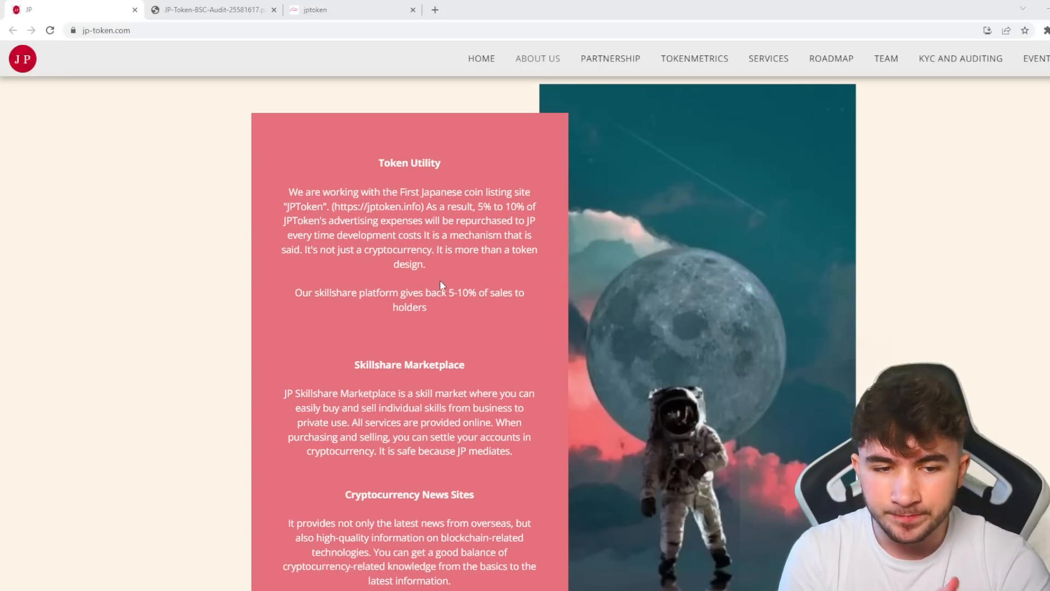
scroll(441, 272, "down", 2)
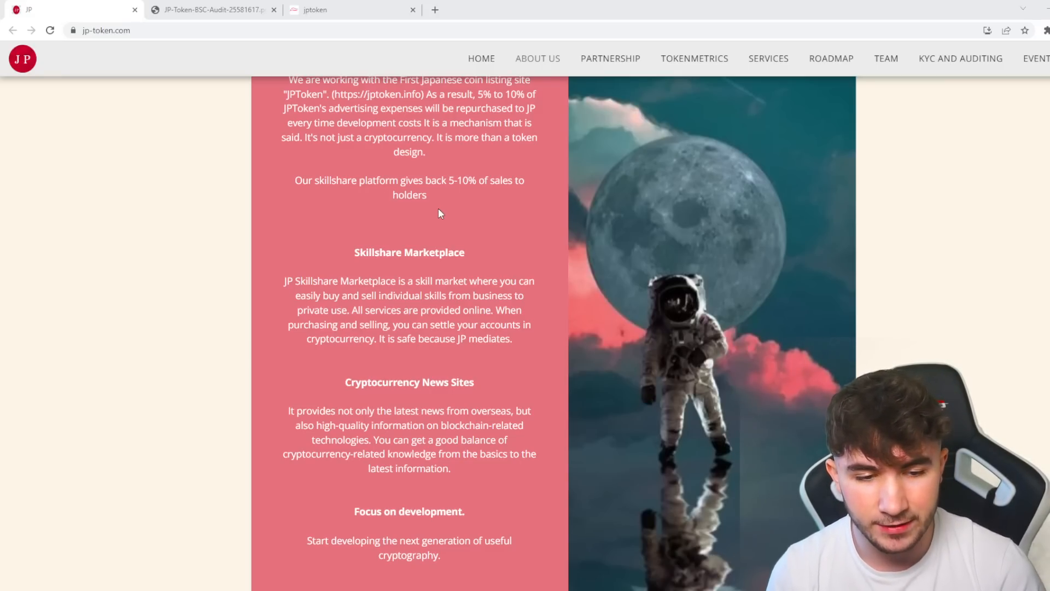
scroll(438, 207, "down", 2)
scroll(439, 208, "down", 1)
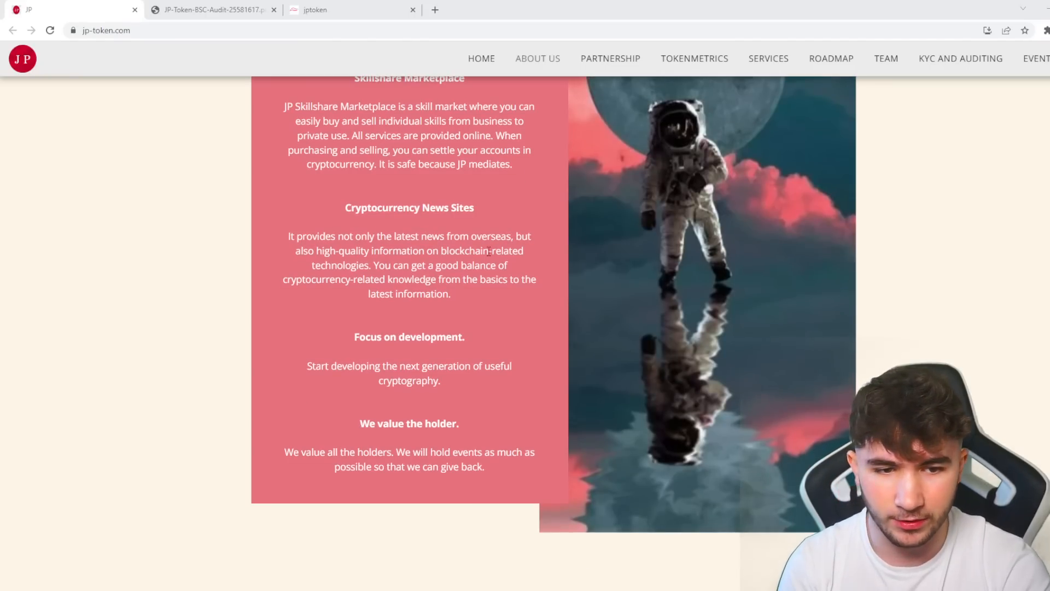
scroll(489, 250, "down", 1)
scroll(467, 274, "down", 2)
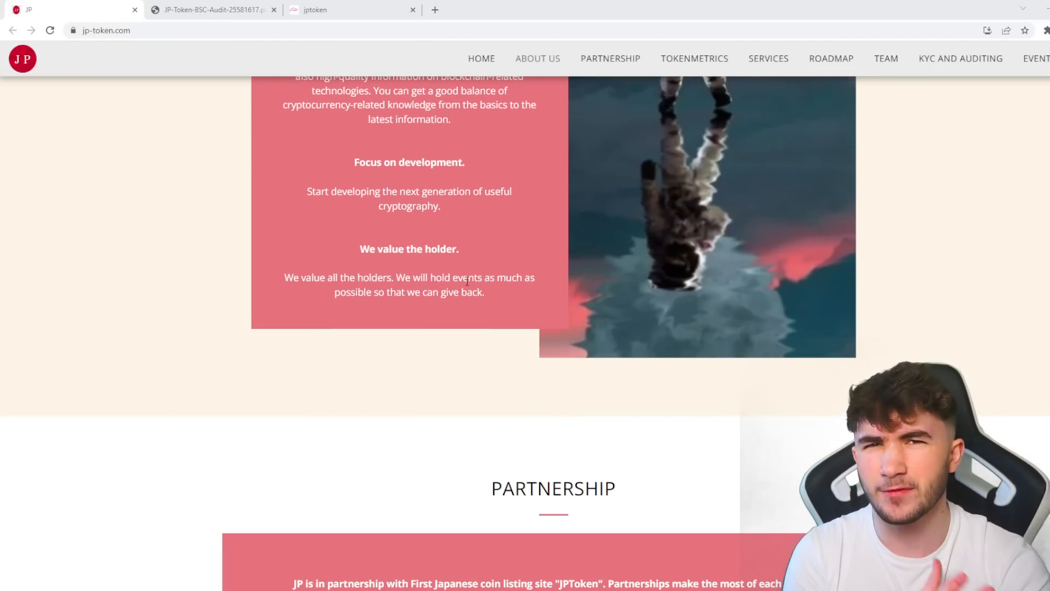
scroll(466, 282, "down", 2)
scroll(467, 282, "down", 2)
scroll(459, 287, "down", 1)
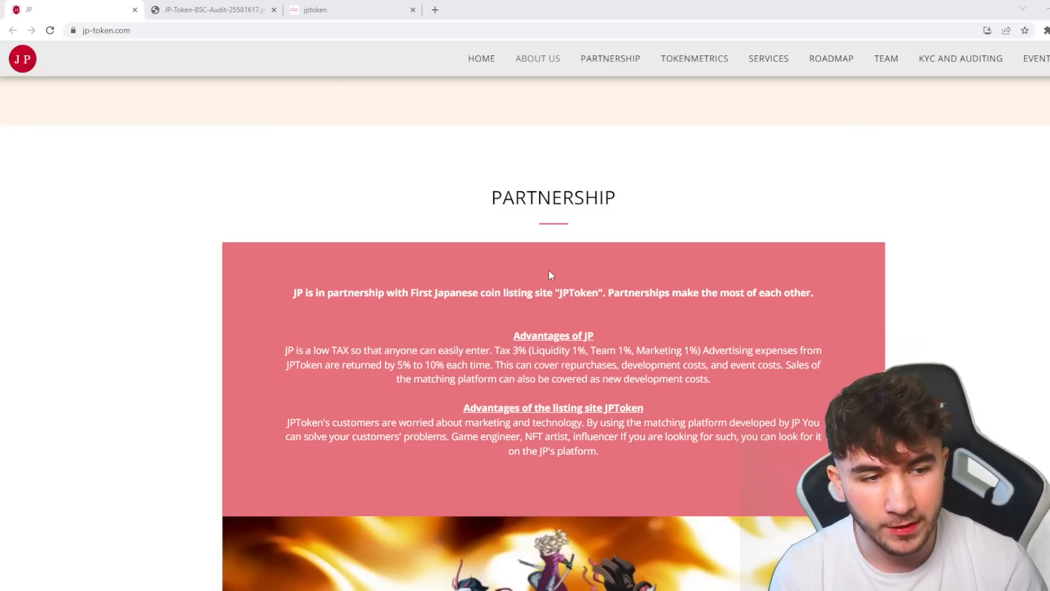
scroll(542, 276, "down", 2)
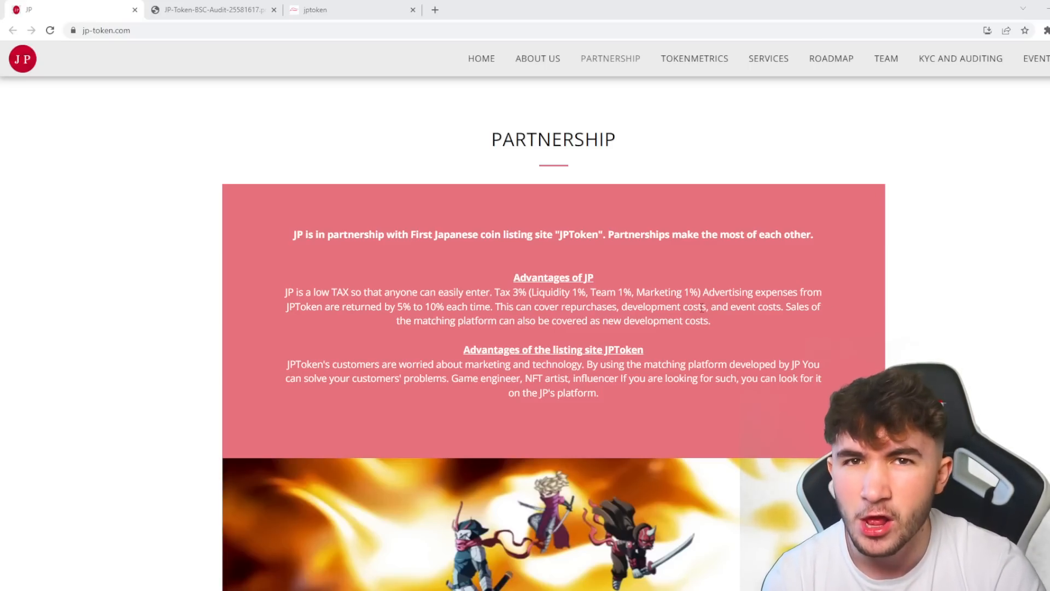
scroll(680, 336, "down", 5)
scroll(680, 336, "down", 5)
scroll(681, 336, "down", 3)
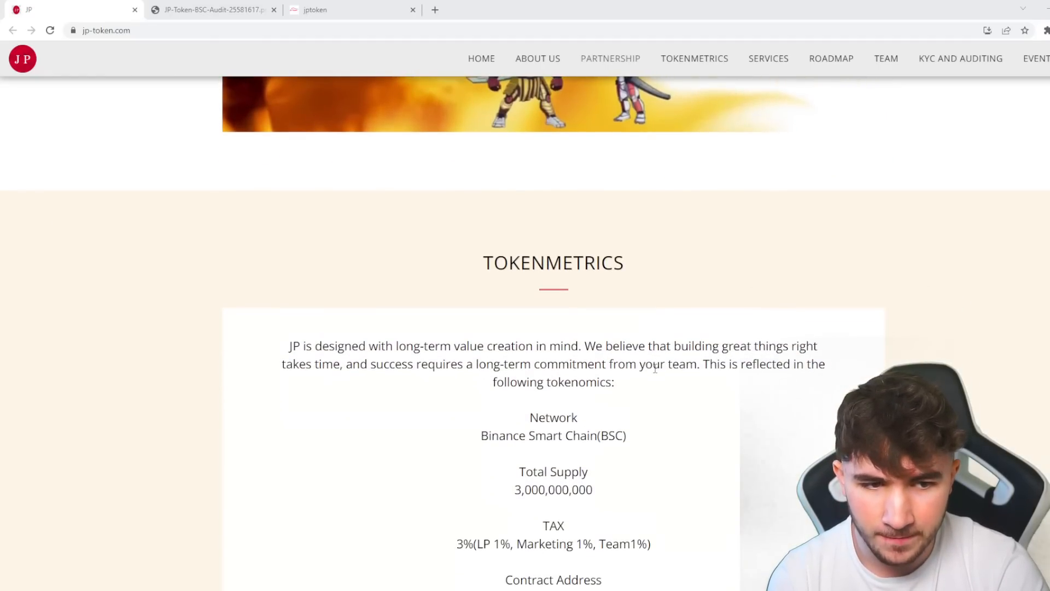
scroll(602, 264, "down", 2)
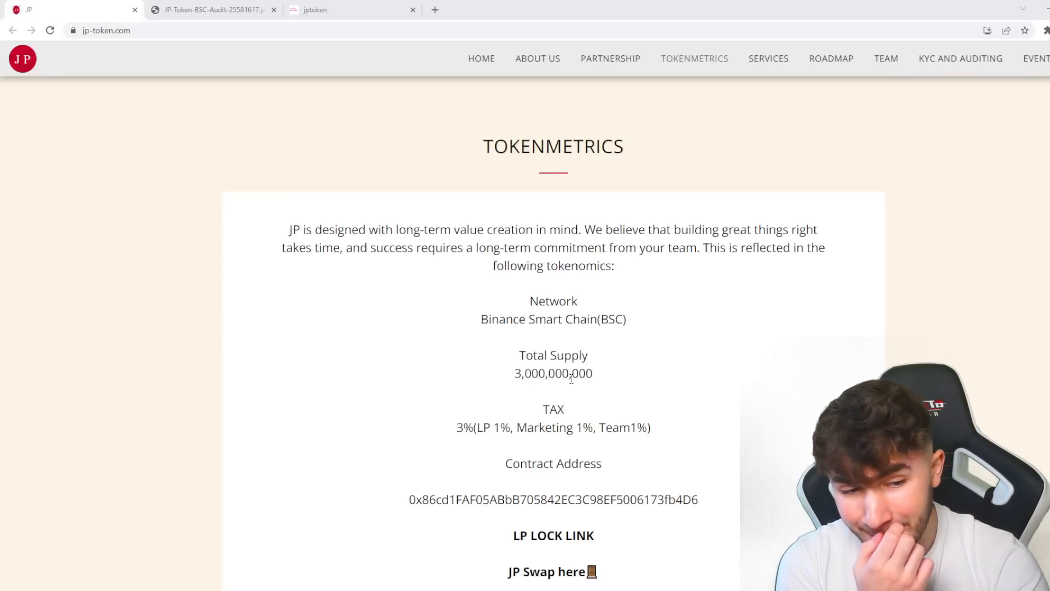
scroll(570, 377, "down", 2)
scroll(566, 303, "down", 1)
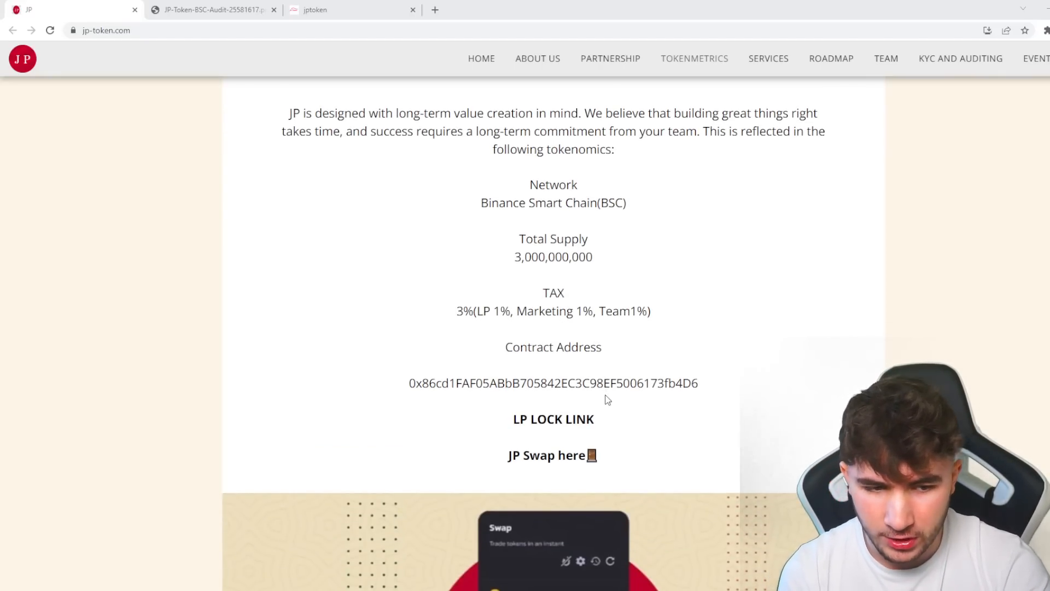
scroll(608, 399, "down", 3)
scroll(624, 389, "down", 5)
scroll(631, 389, "down", 3)
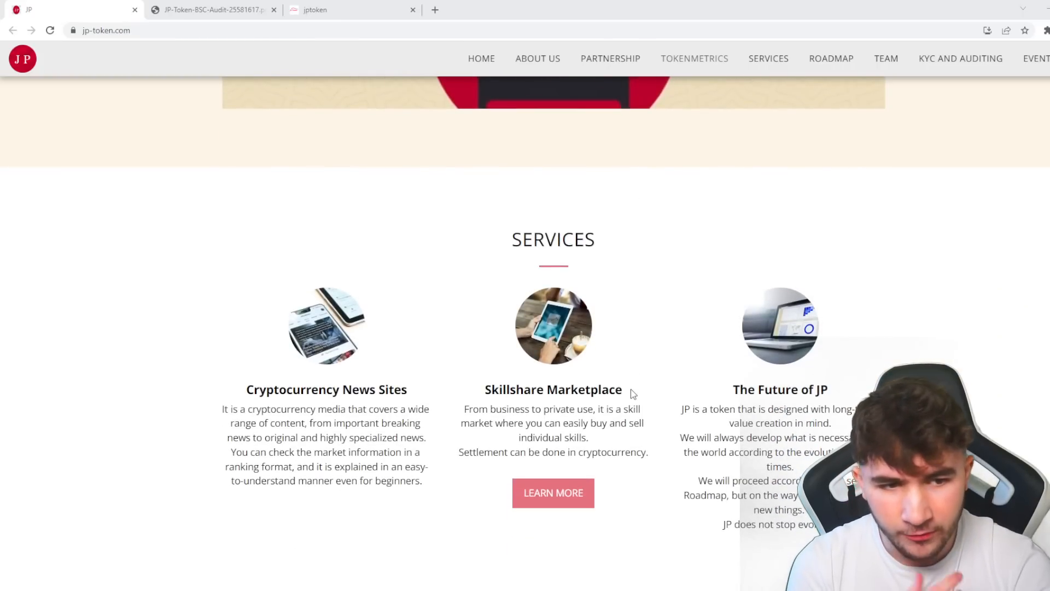
scroll(631, 390, "down", 2)
scroll(624, 389, "down", 8)
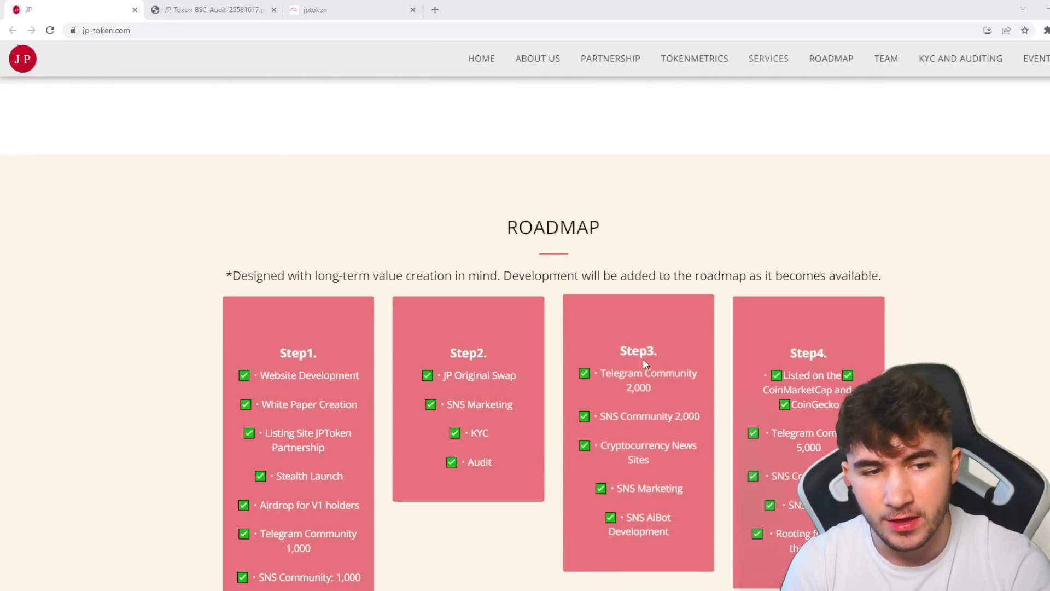
scroll(642, 358, "down", 1)
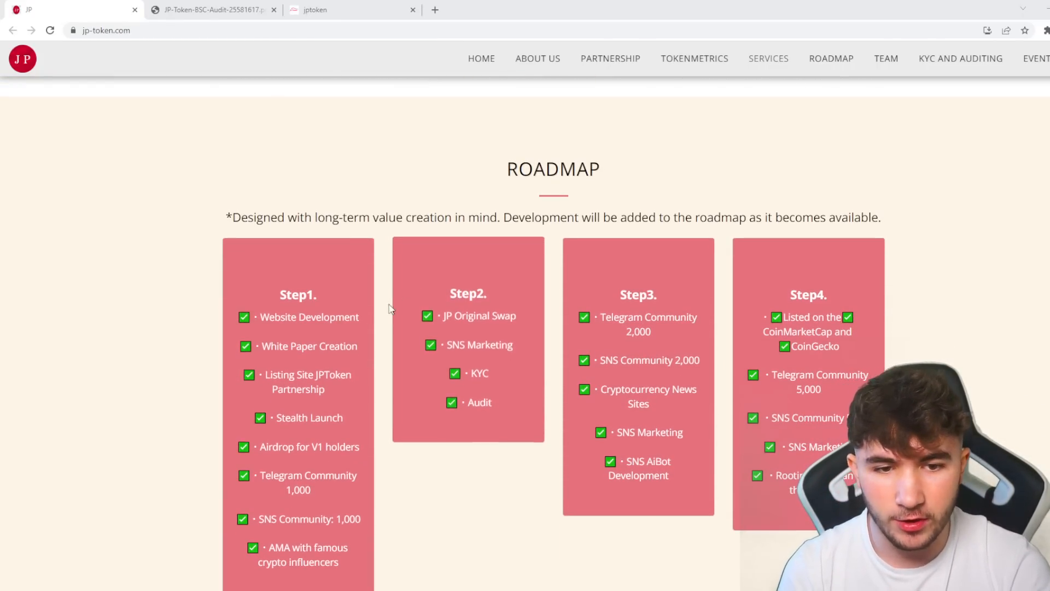
scroll(342, 223, "down", 3)
scroll(337, 271, "down", 1)
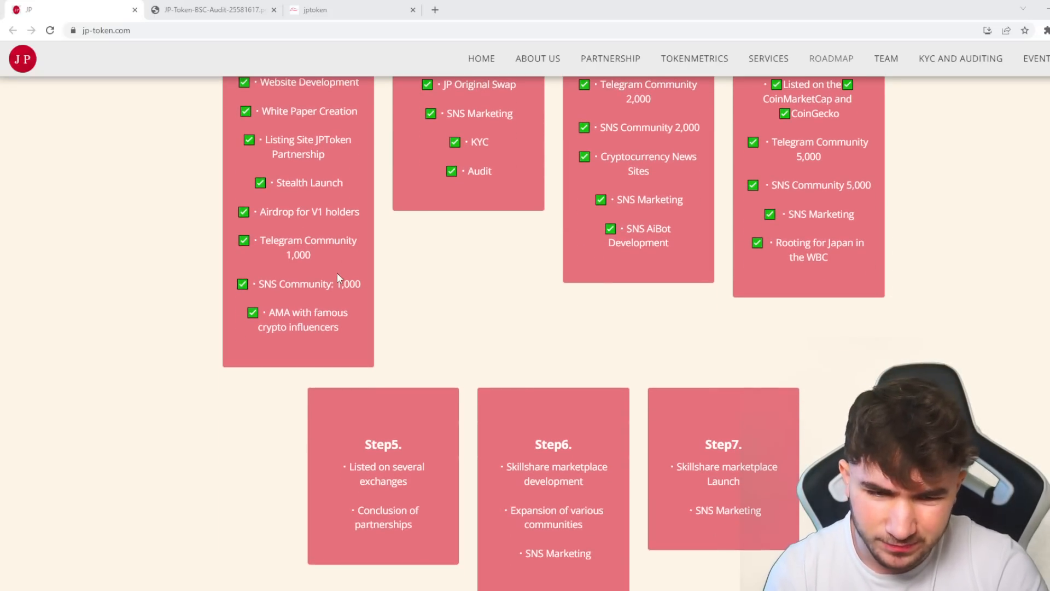
scroll(356, 189, "up", 1)
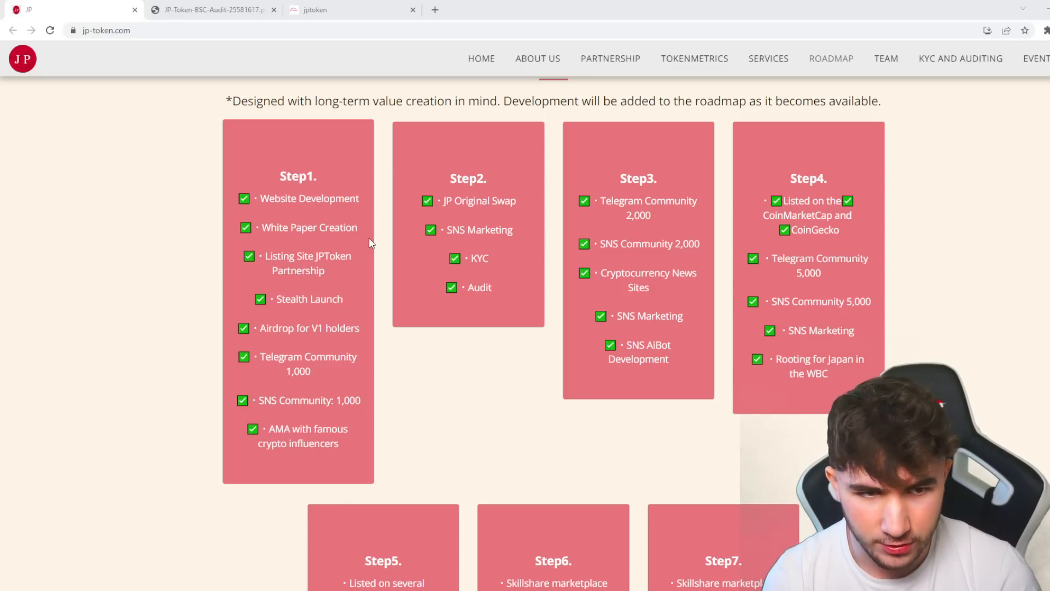
scroll(370, 242, "down", 2)
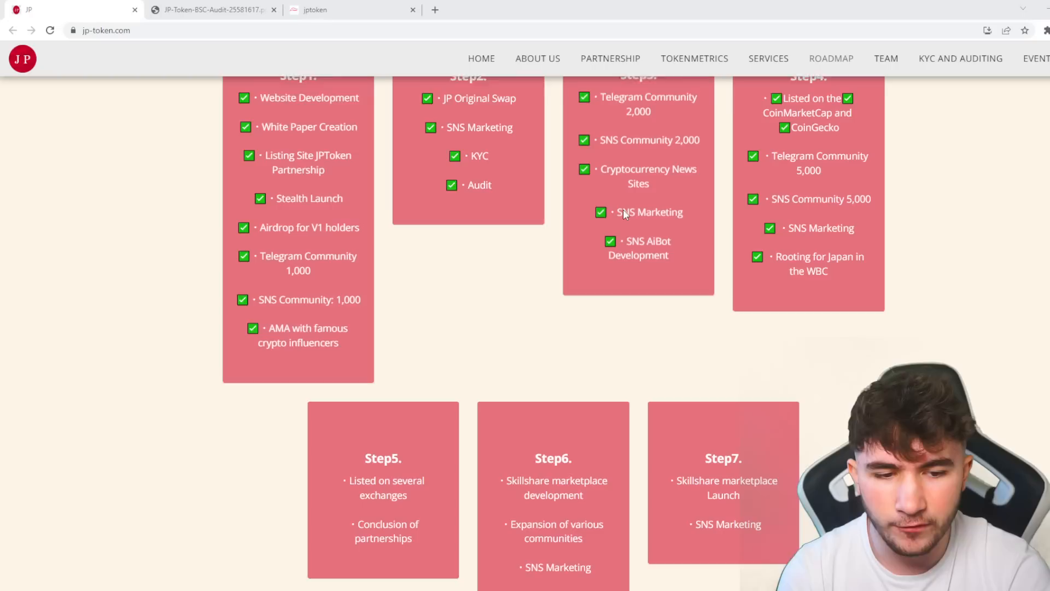
scroll(493, 288, "down", 1)
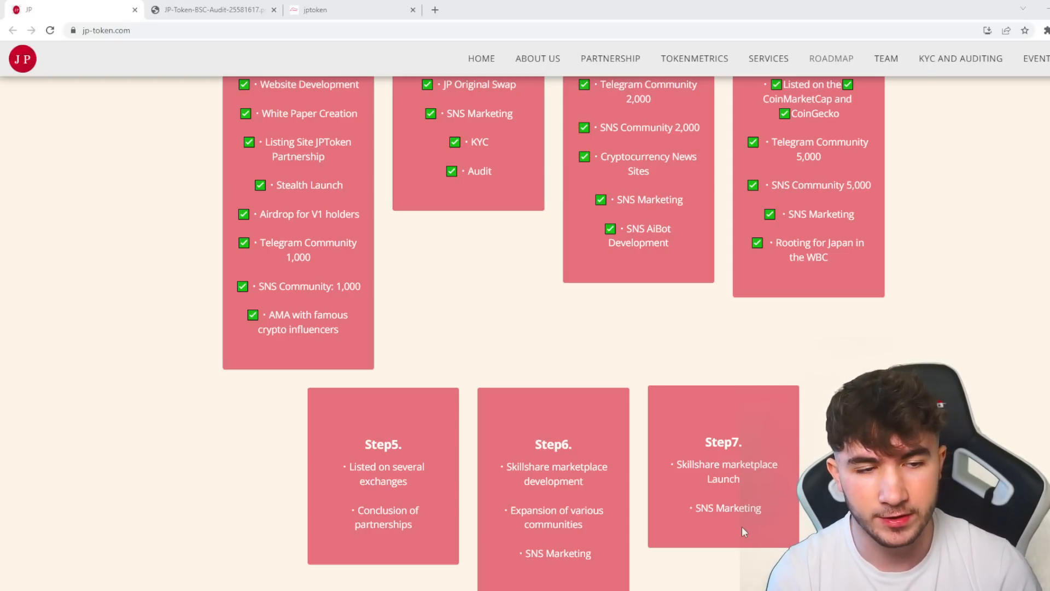
scroll(727, 518, "down", 5)
scroll(657, 411, "down", 4)
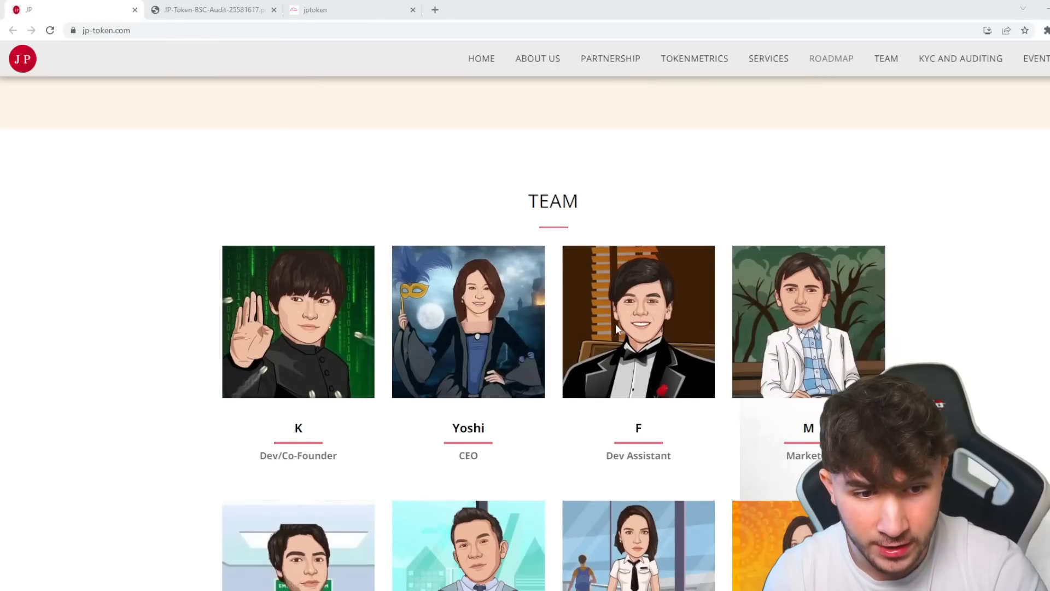
scroll(614, 329, "down", 2)
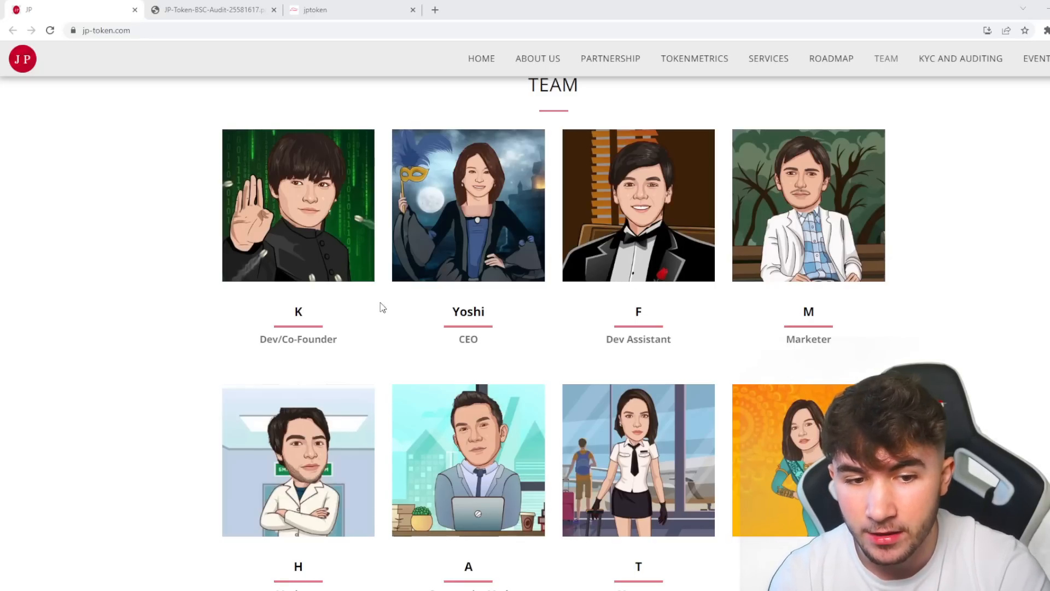
Highlight the first team member's name and CEO title, then clear the selection.
double_click(298, 311)
double_click(468, 338)
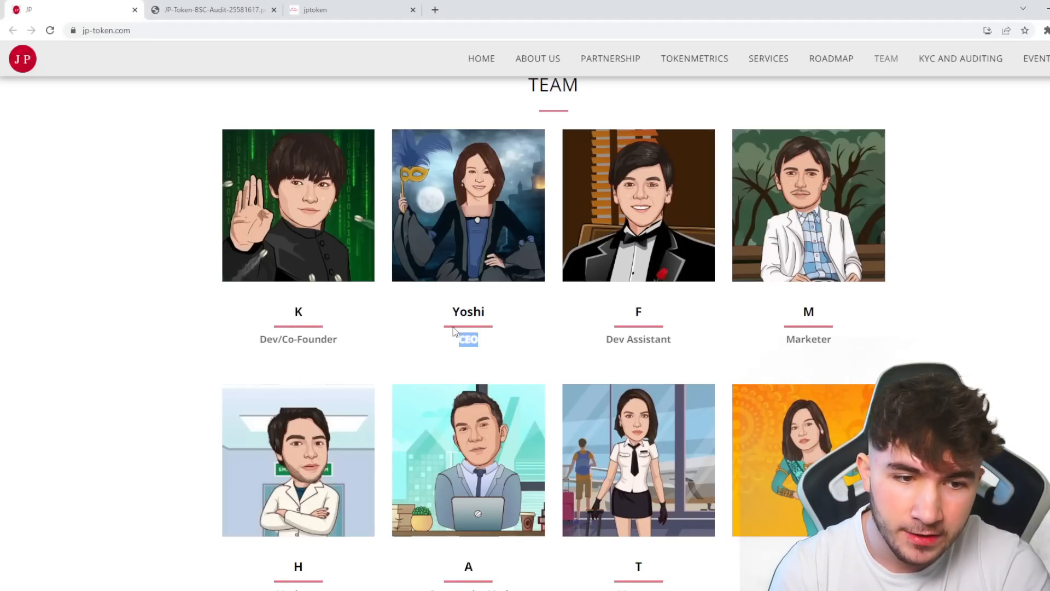
left_click(525, 320)
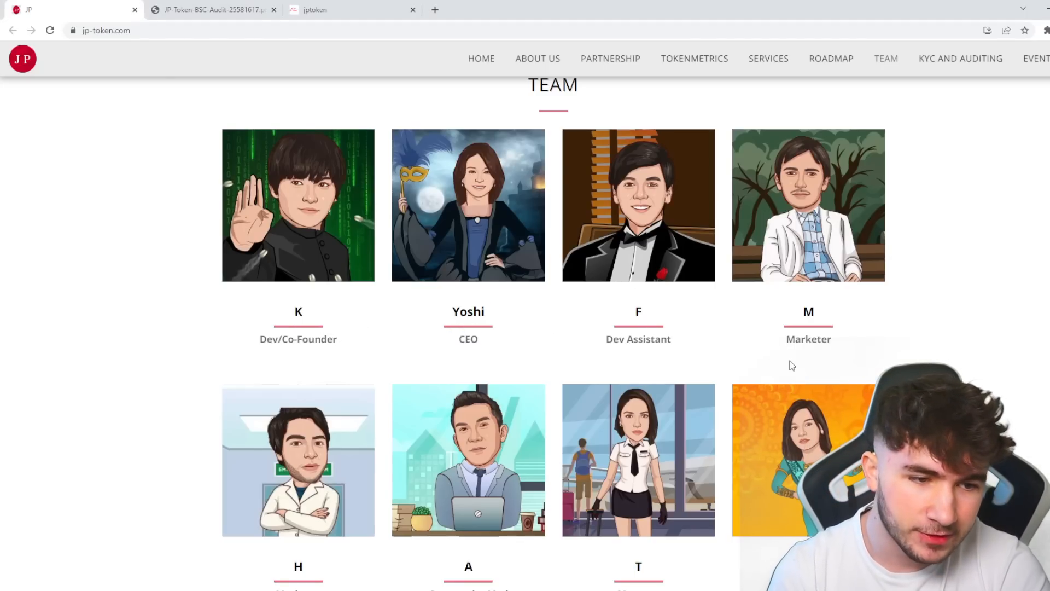
scroll(802, 312, "down", 1)
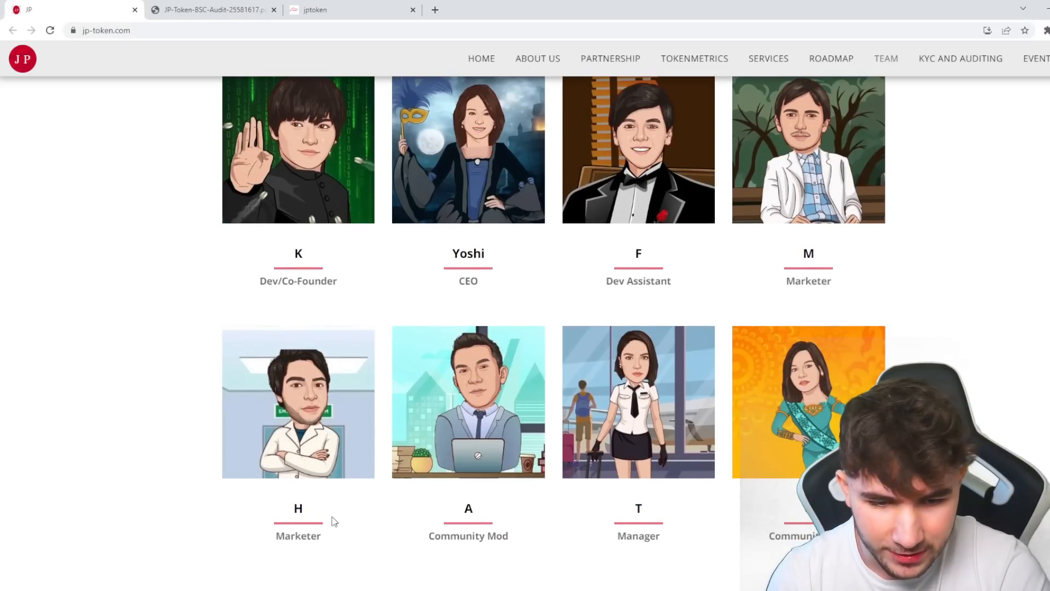
scroll(395, 493, "down", 1)
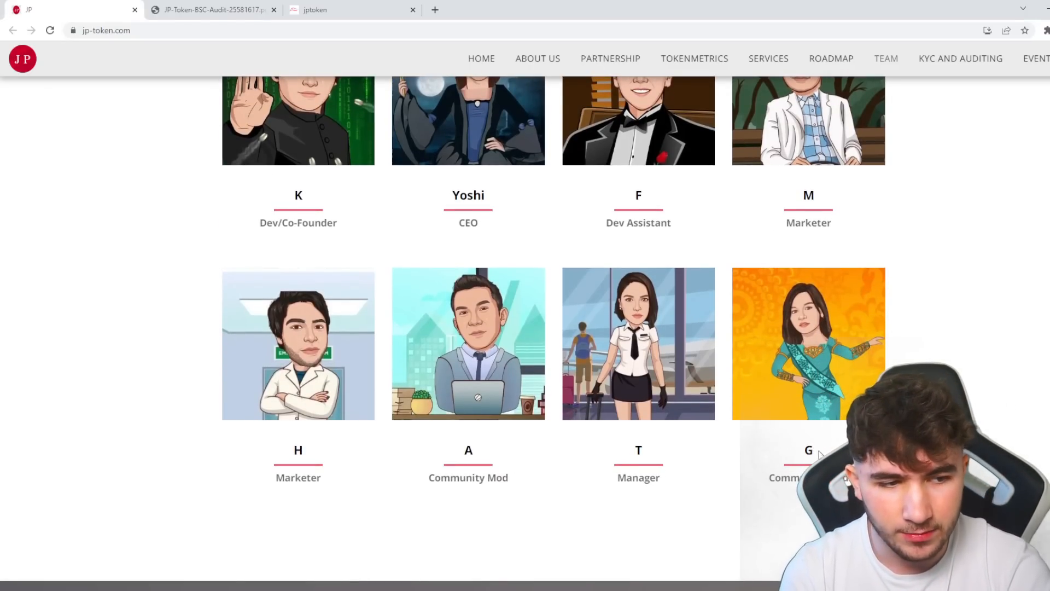
scroll(752, 374, "up", 3)
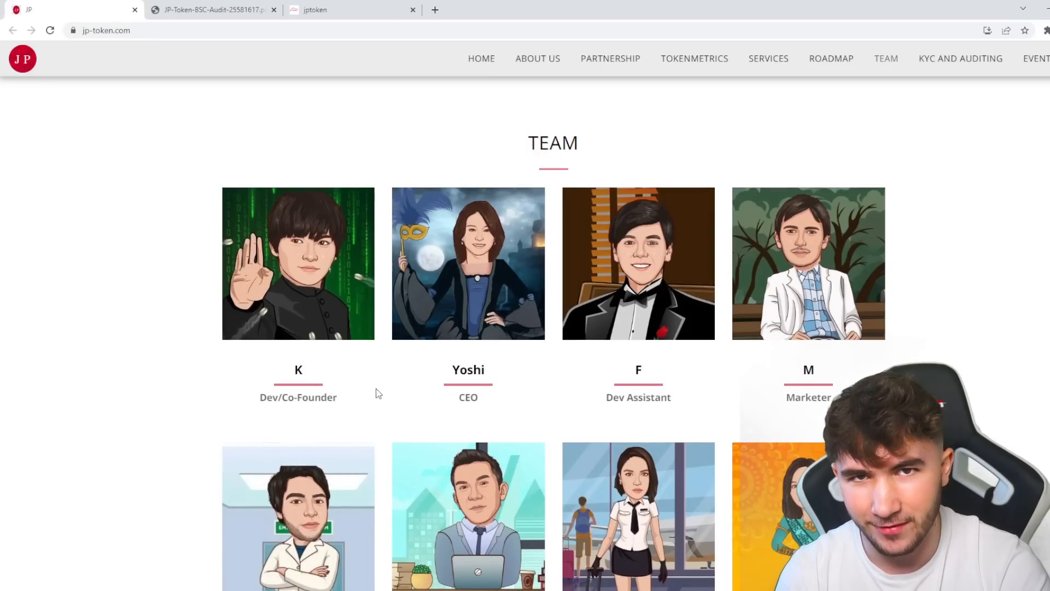
scroll(385, 401, "down", 2)
scroll(390, 405, "down", 3)
scroll(392, 406, "down", 1)
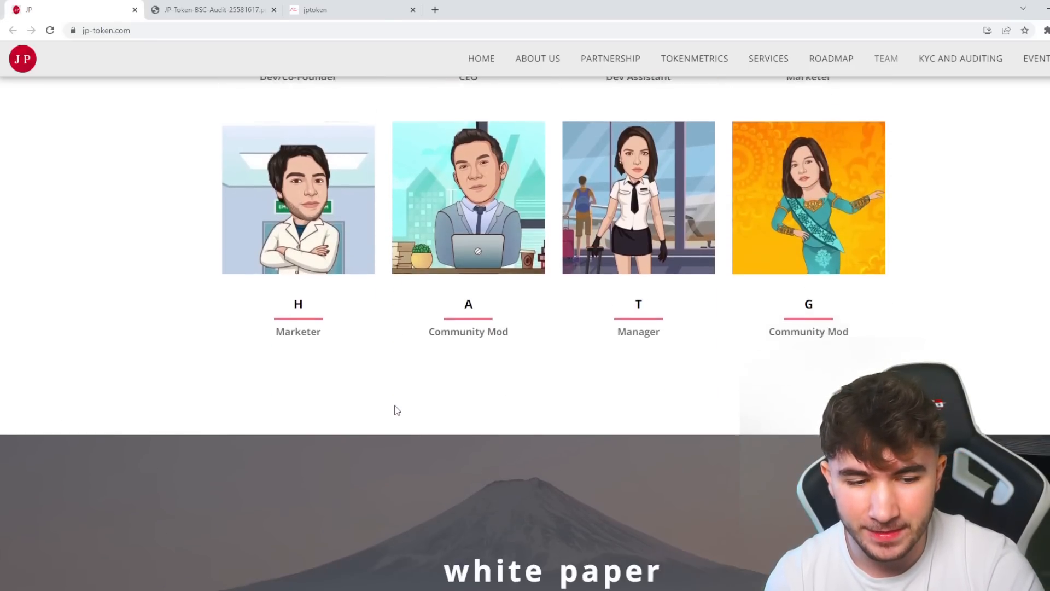
scroll(395, 408, "down", 2)
scroll(395, 406, "down", 4)
scroll(385, 393, "down", 1)
scroll(385, 398, "down", 3)
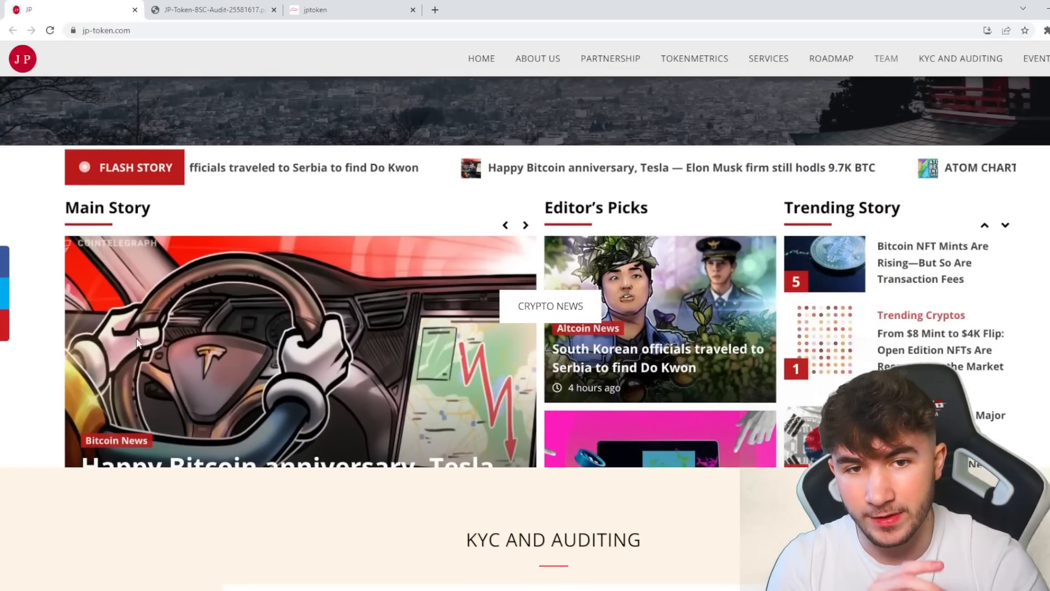
Switch to the JP-Token-BSC-Audit PDF by Dessert Finance and glance at its disclaimer.
left_click(209, 9)
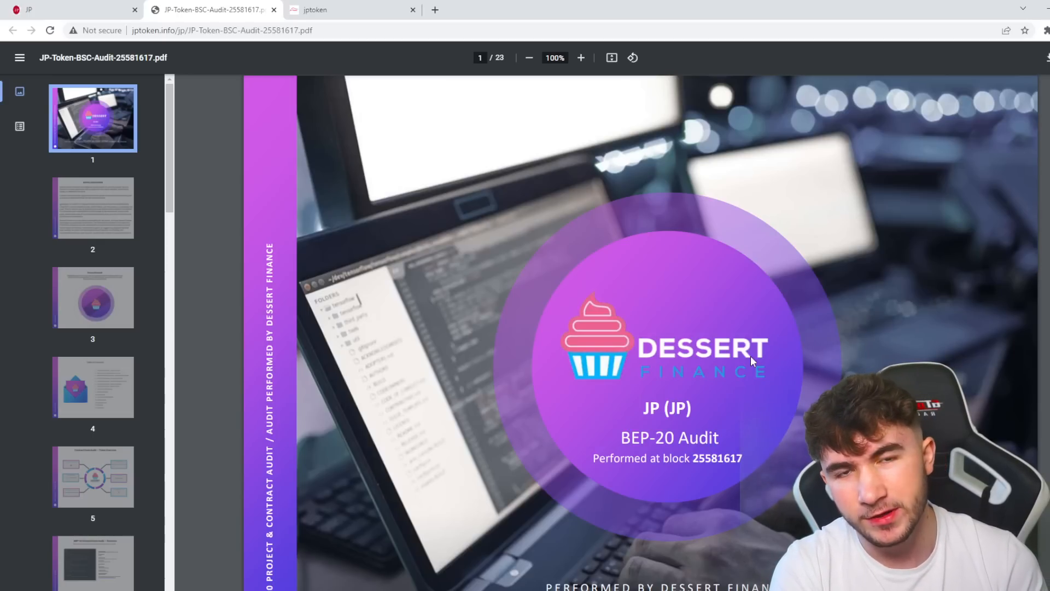
scroll(751, 355, "down", 8)
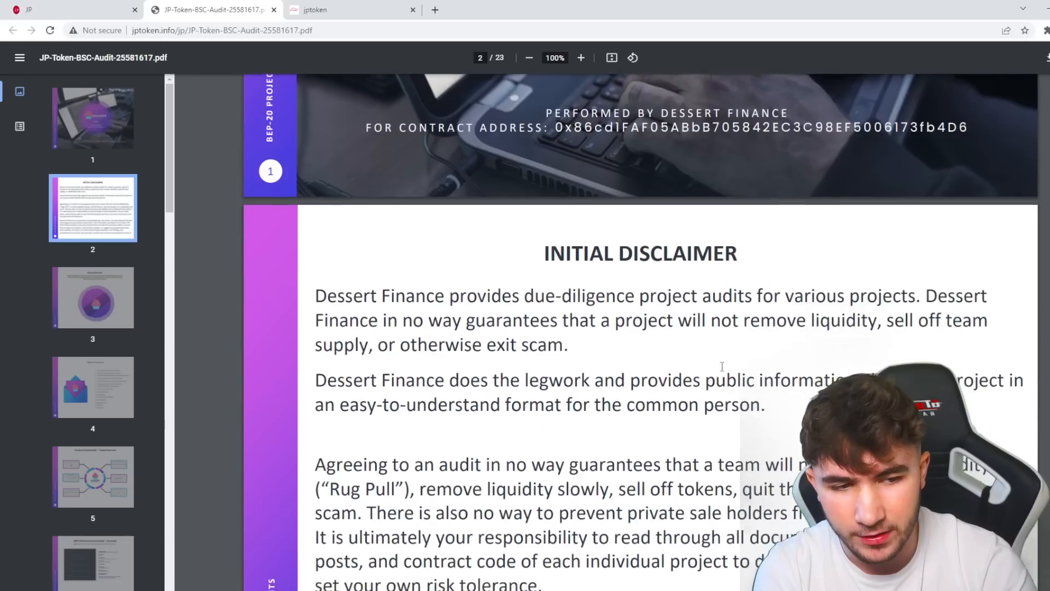
scroll(709, 382, "down", 6)
scroll(709, 383, "up", 4)
scroll(710, 383, "up", 5)
scroll(709, 383, "up", 6)
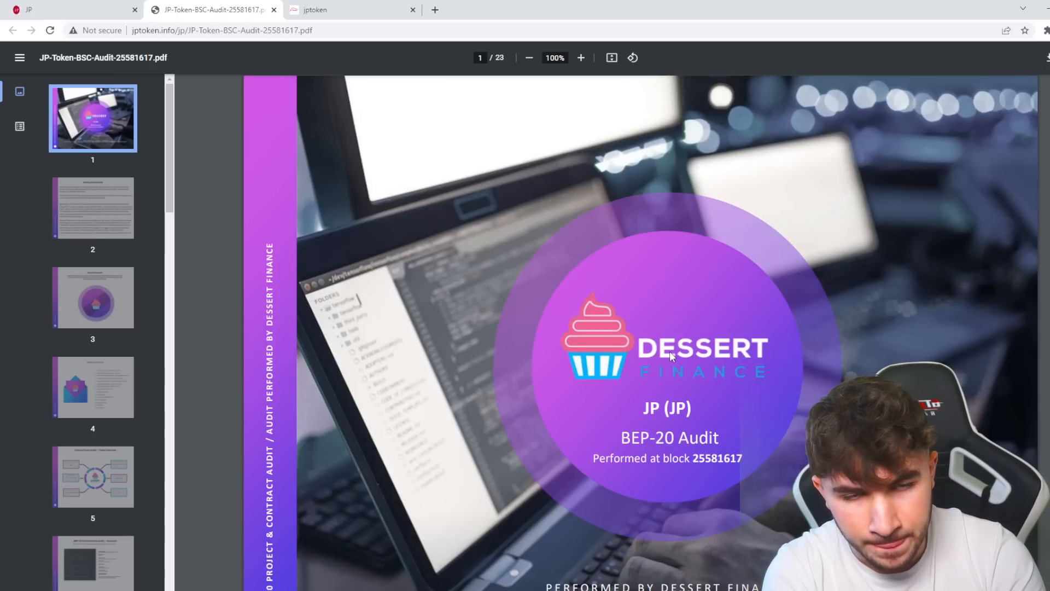
Review the Top Gainer (24h) table on jptoken.info, then go to the JPTOKEN Twitter profile.
left_click(334, 12)
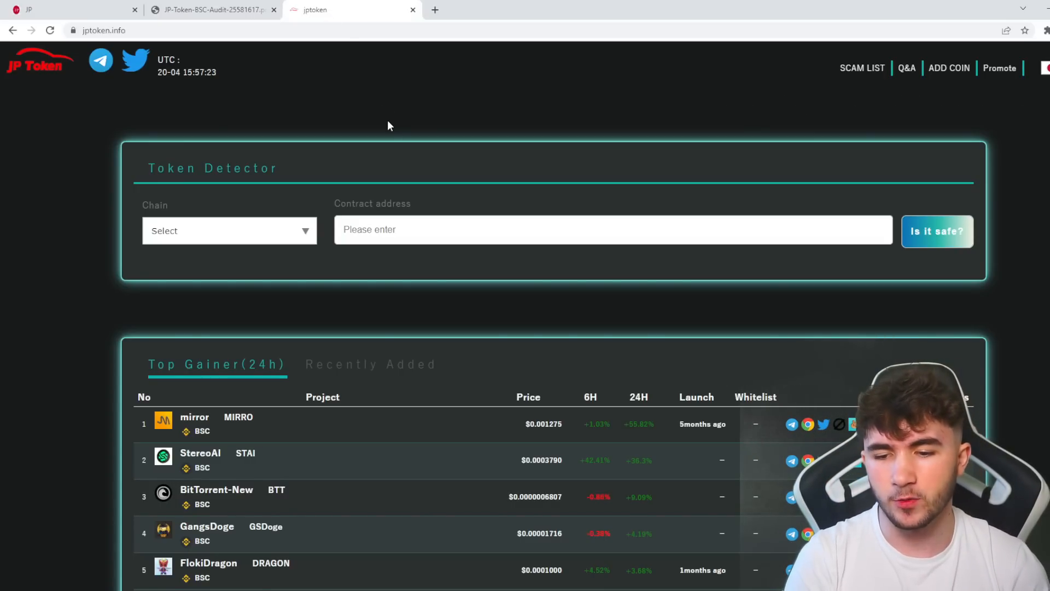
scroll(344, 398, "down", 3)
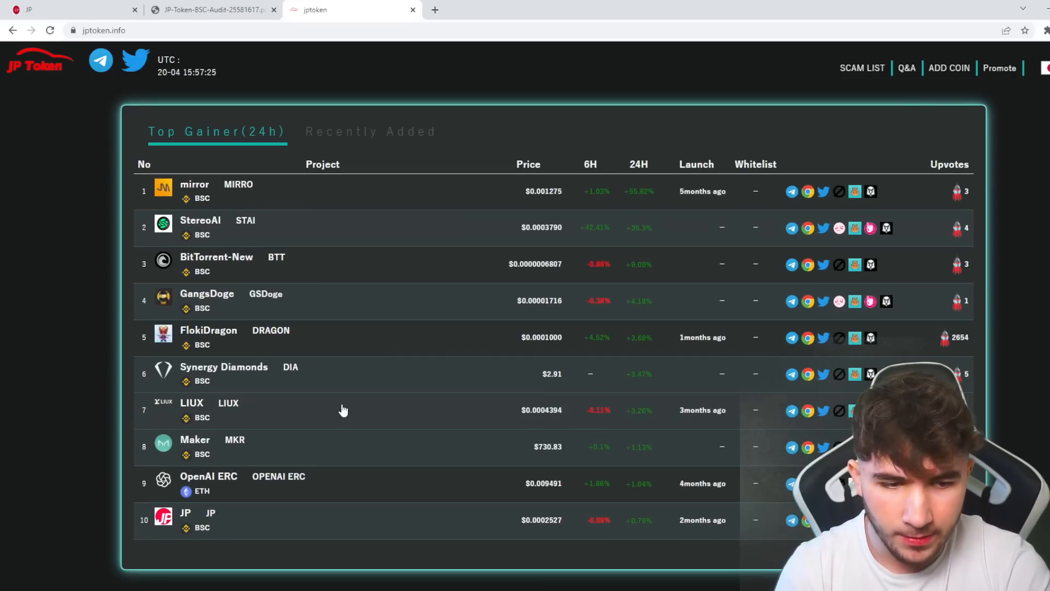
scroll(341, 422, "down", 3)
scroll(340, 422, "down", 1)
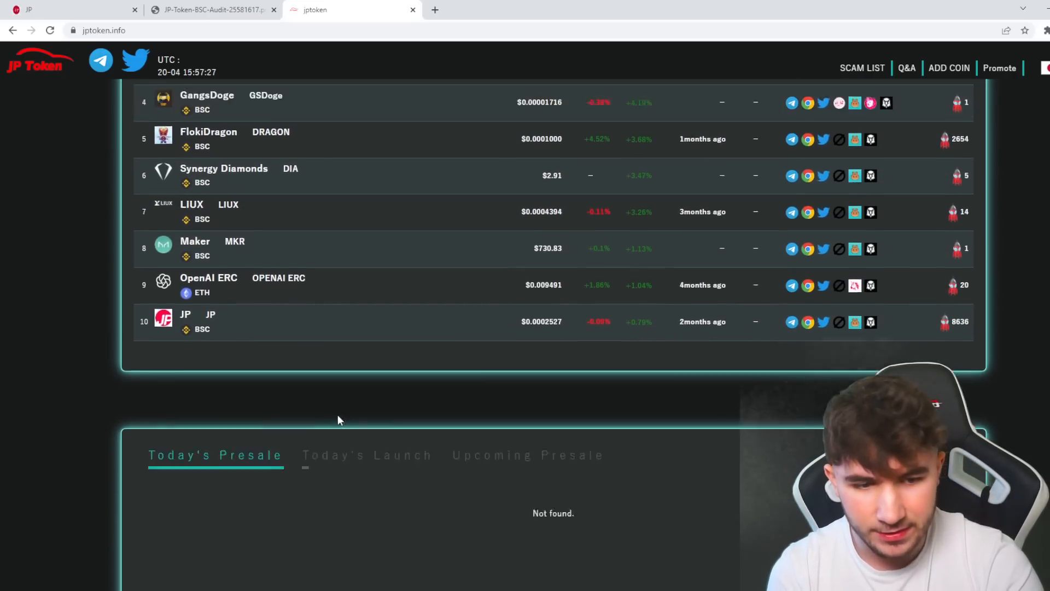
scroll(338, 414, "up", 4)
scroll(332, 427, "up", 3)
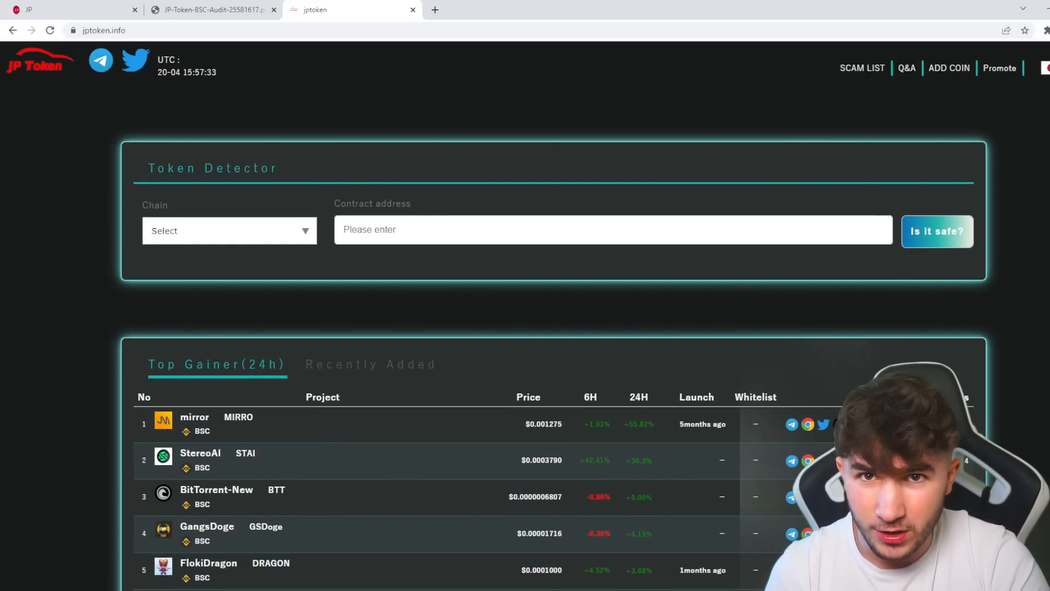
left_click(136, 61)
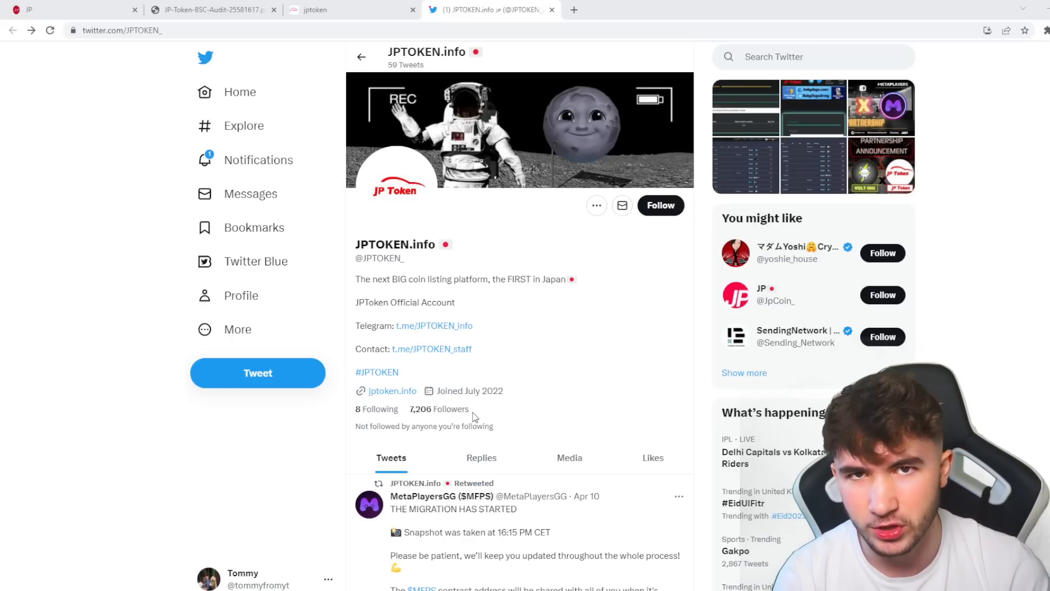
scroll(474, 416, "down", 5)
scroll(473, 417, "down", 5)
scroll(480, 416, "down", 5)
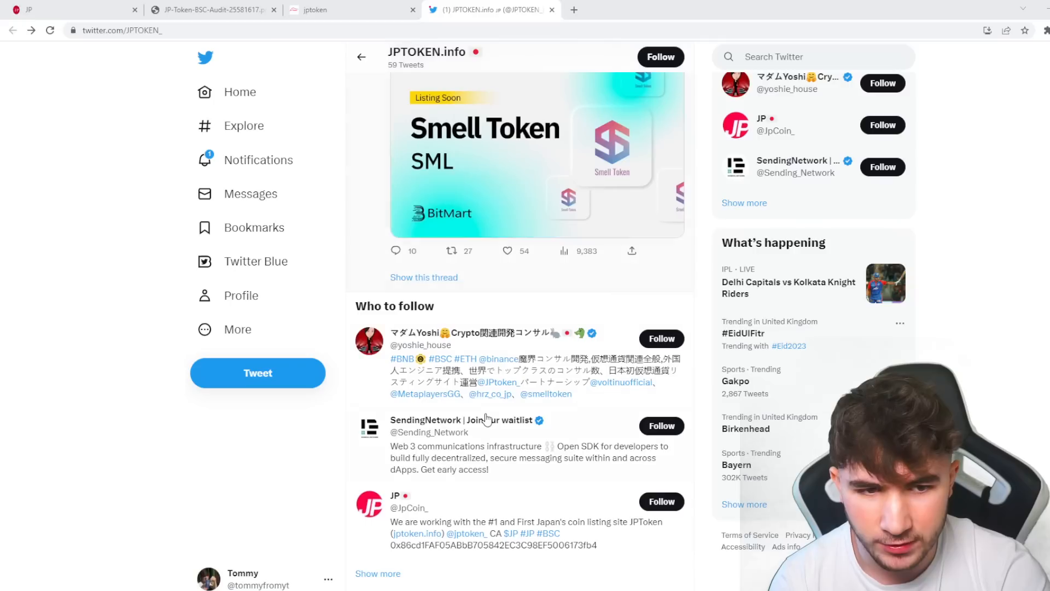
scroll(486, 417, "down", 4)
scroll(486, 416, "down", 6)
scroll(485, 416, "down", 3)
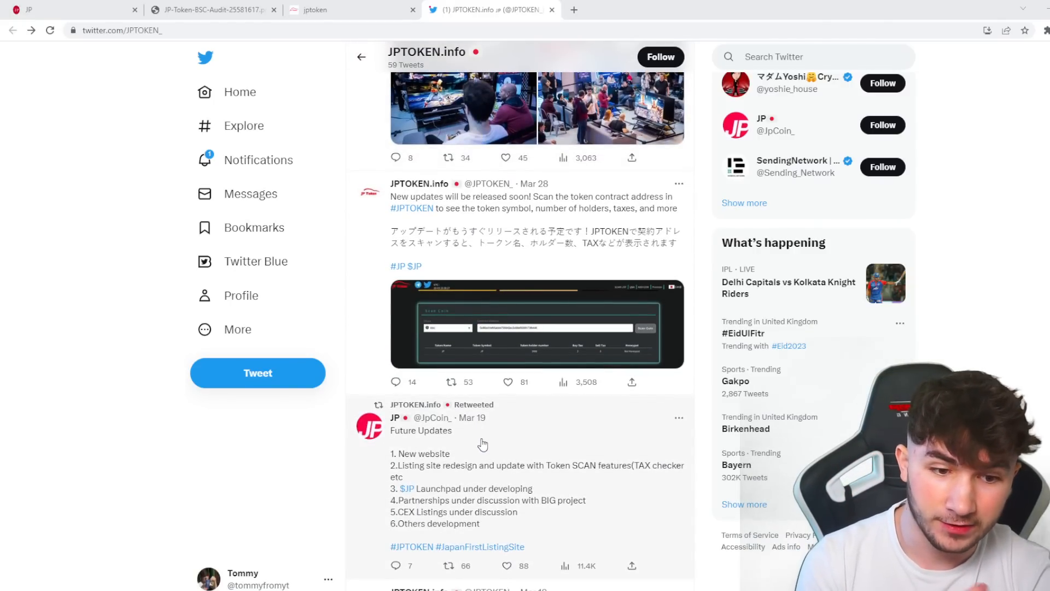
mouse_move(395, 418)
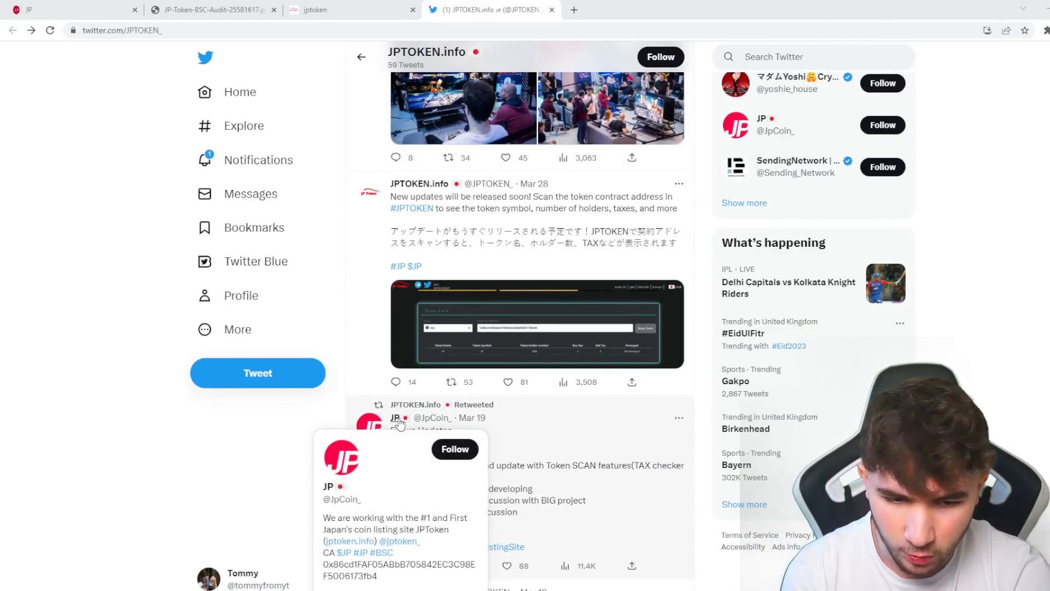
scroll(401, 422, "down", 1)
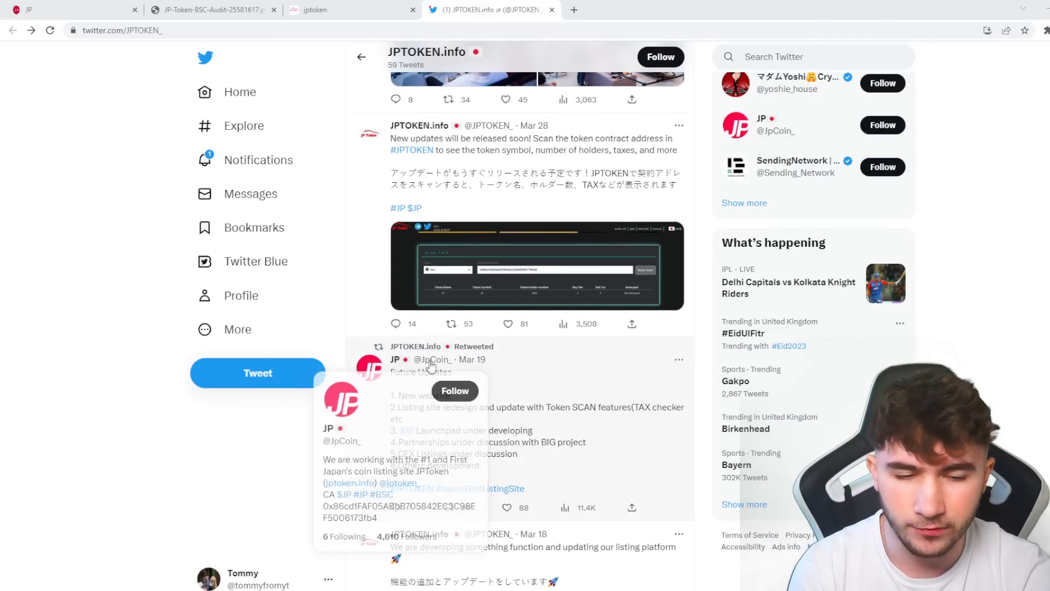
scroll(430, 366, "up", 10)
scroll(493, 369, "up", 10)
scroll(526, 411, "up", 8)
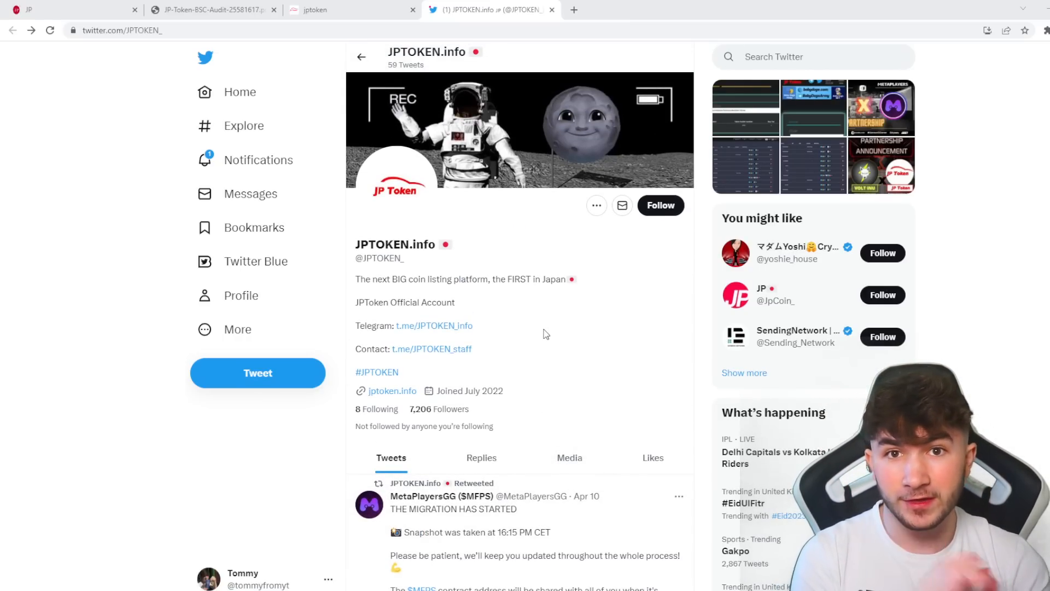
Return to jp-token.com and skim from Services back up to the airplane banner.
left_click(29, 9)
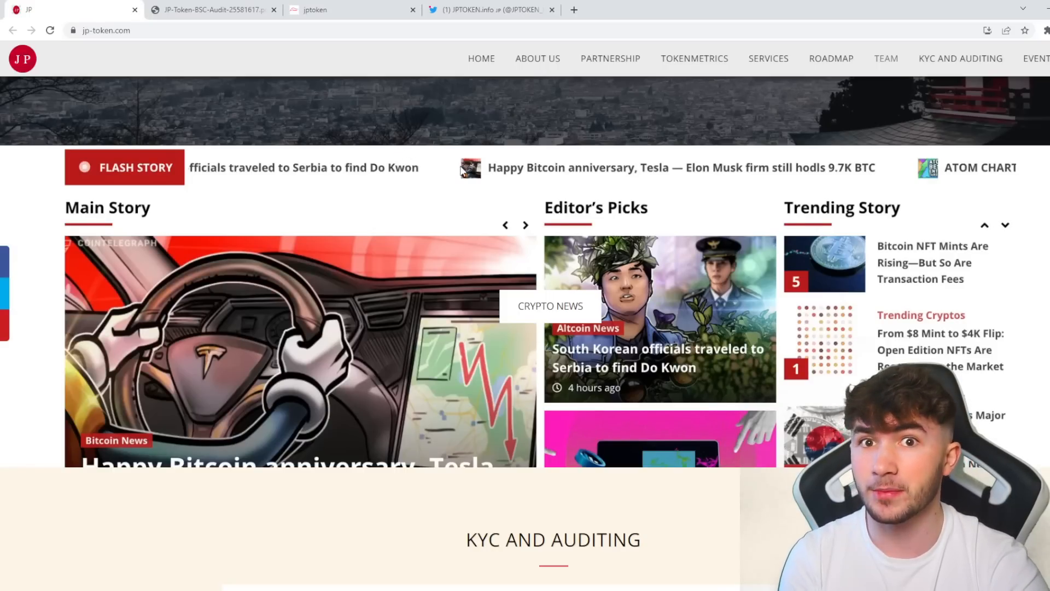
scroll(466, 361, "up", 5)
scroll(461, 379, "down", 10)
scroll(461, 379, "down", 8)
scroll(459, 383, "down", 8)
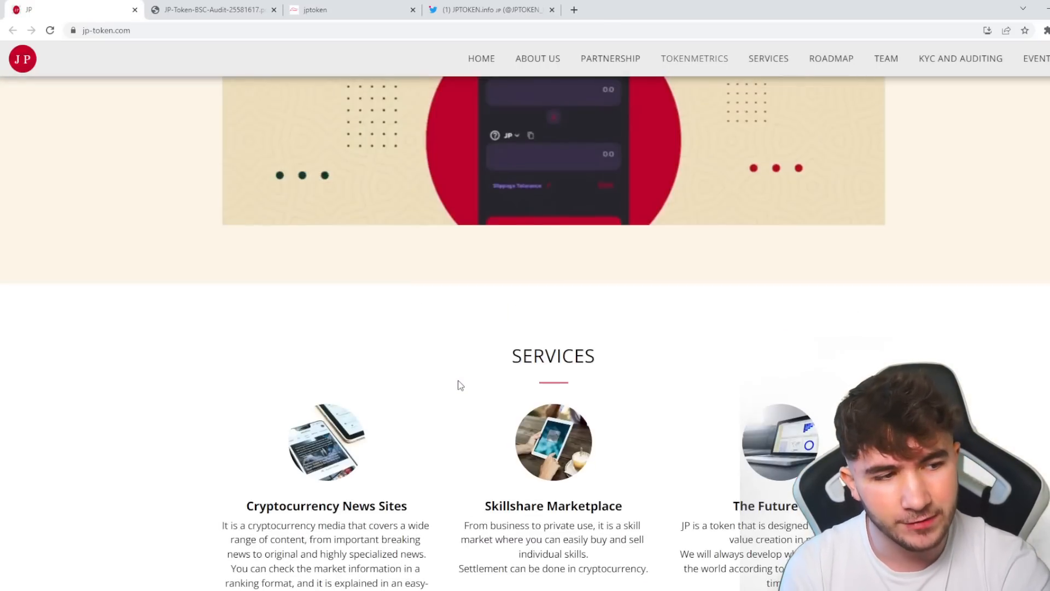
scroll(459, 383, "up", 8)
scroll(456, 399, "up", 8)
scroll(456, 399, "up", 8)
scroll(453, 399, "up", 6)
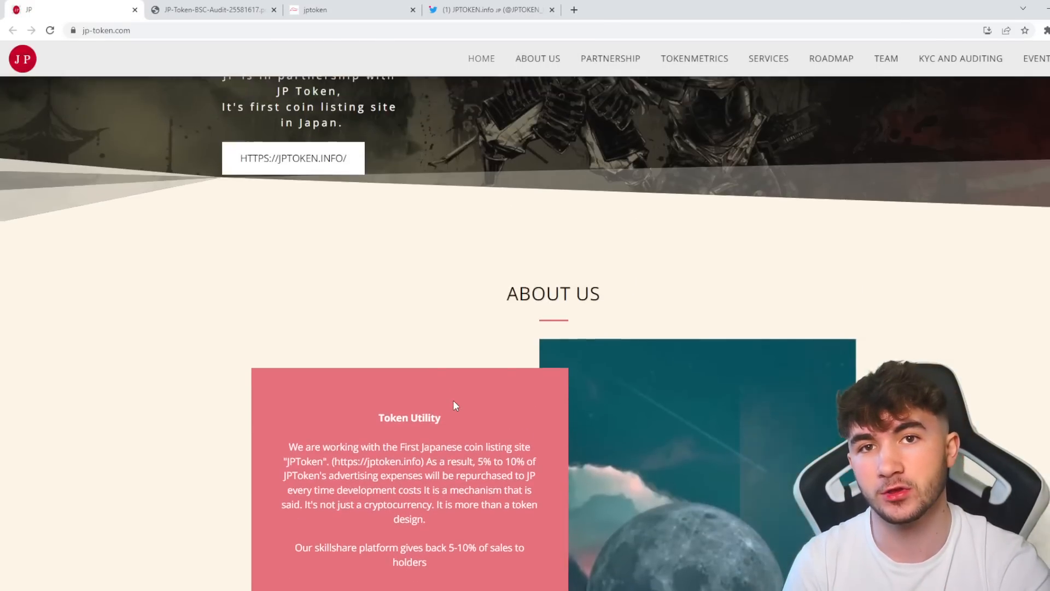
scroll(453, 400, "up", 8)
scroll(453, 404, "up", 6)
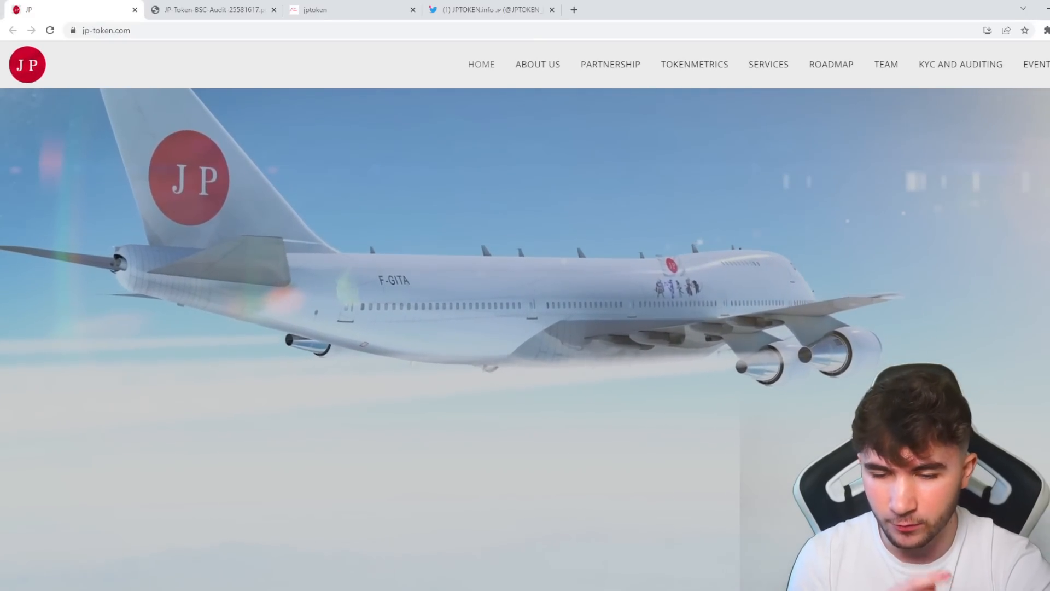